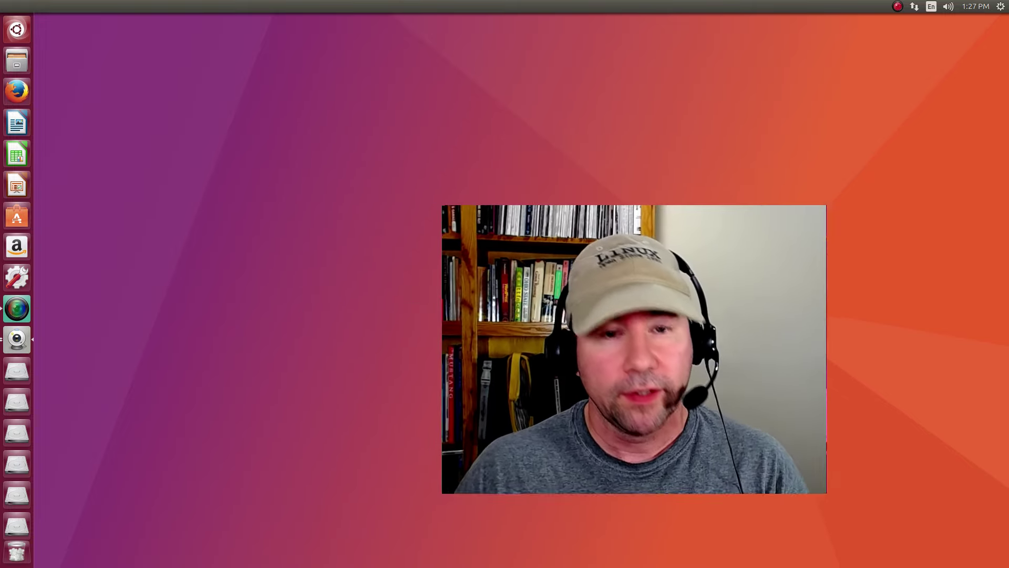
- Search in the Dash, show and hide the result filters, then close the Dash
{"action": "key", "text": "super"}
{"action": "type", "text": "op"}
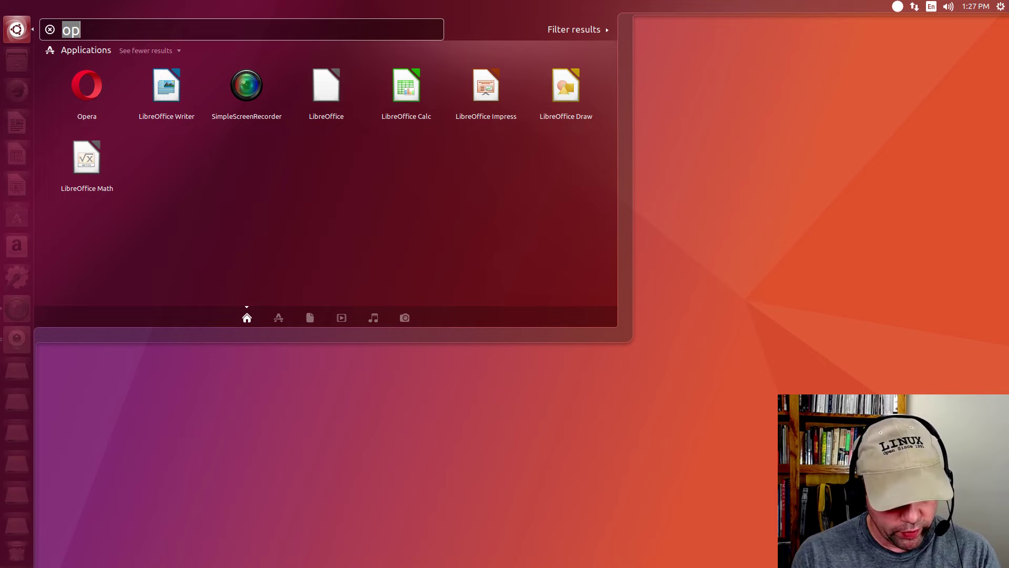
{"action": "type", "text": "writer"}
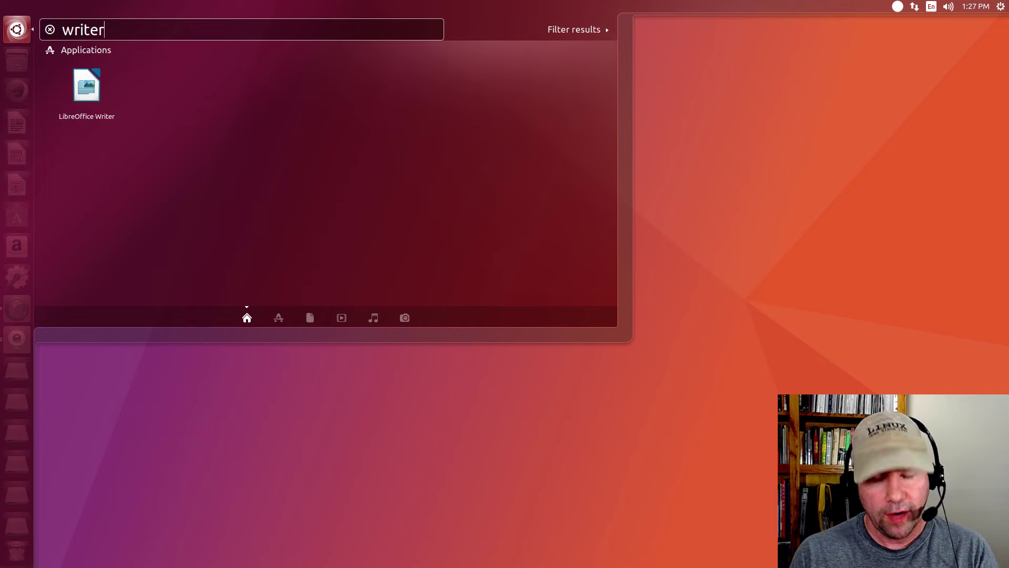
{"action": "key", "text": "BackSpace"}
{"action": "key", "text": "BackSpace"}
{"action": "key", "text": "BackSpace"}
{"action": "key", "text": "BackSpace"}
{"action": "key", "text": "BackSpace"}
{"action": "key", "text": "BackSpace"}
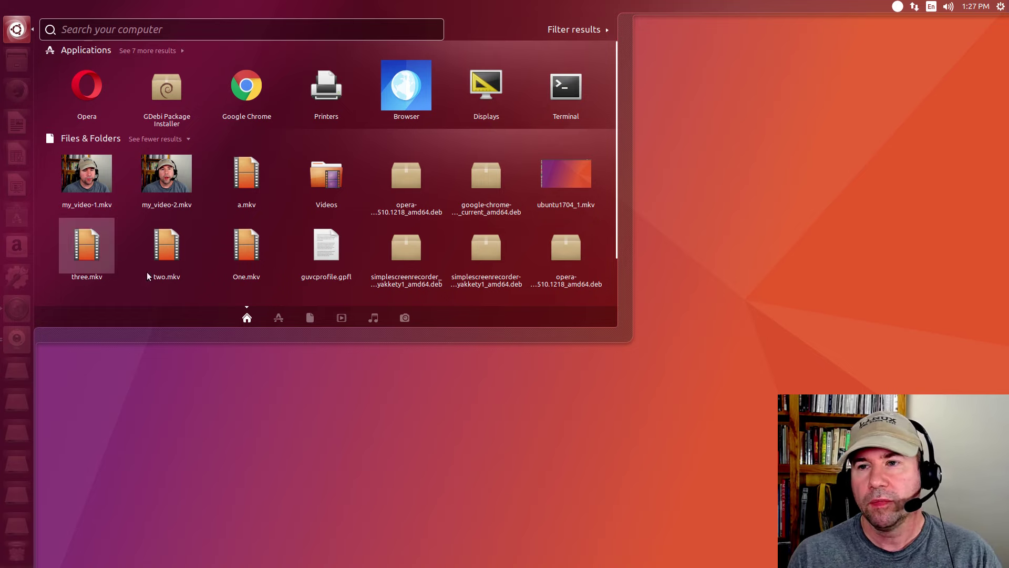
{"action": "left_click", "coordinate": [600, 29]}
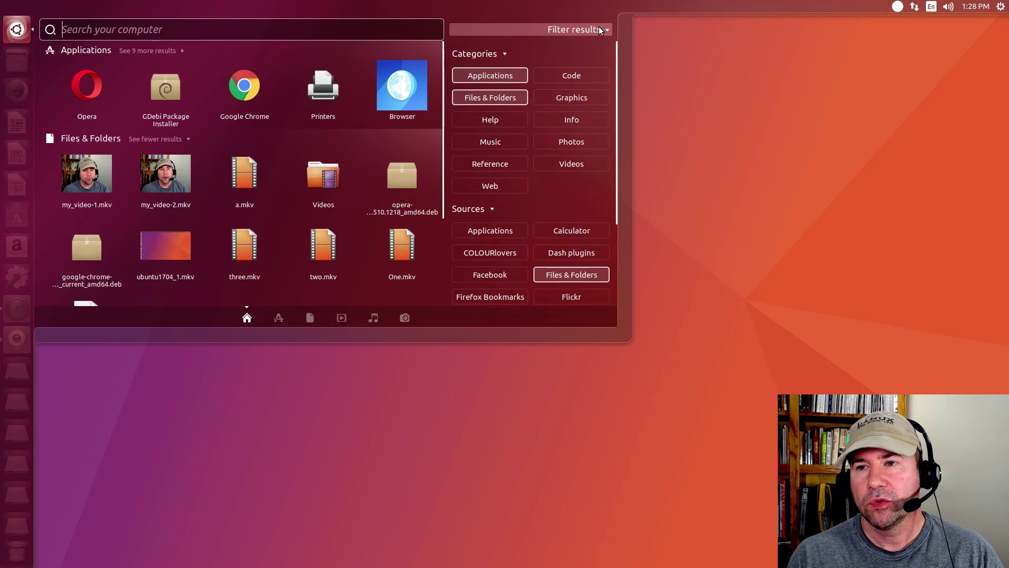
{"action": "left_click", "coordinate": [569, 30]}
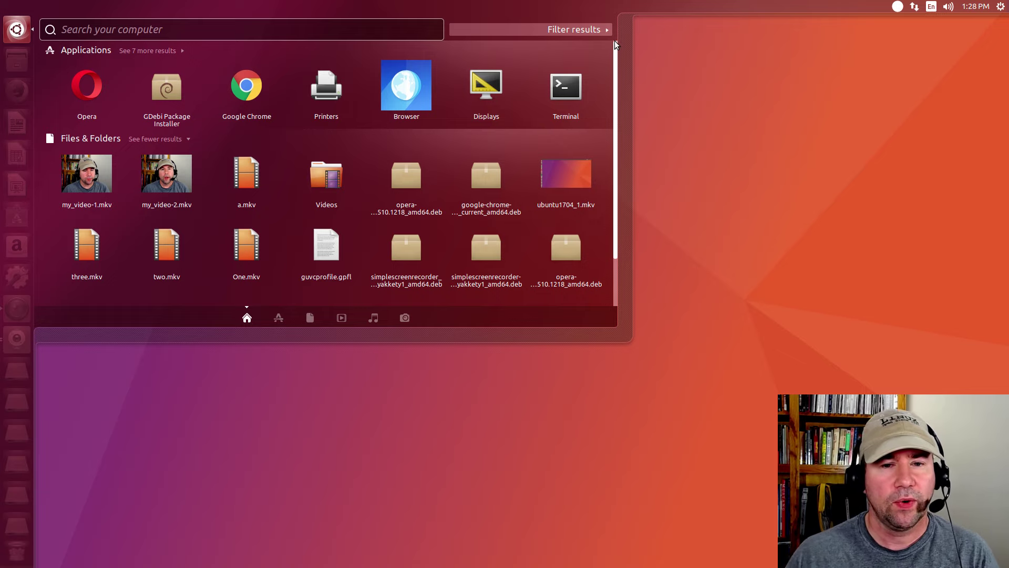
{"action": "key", "text": "Escape"}
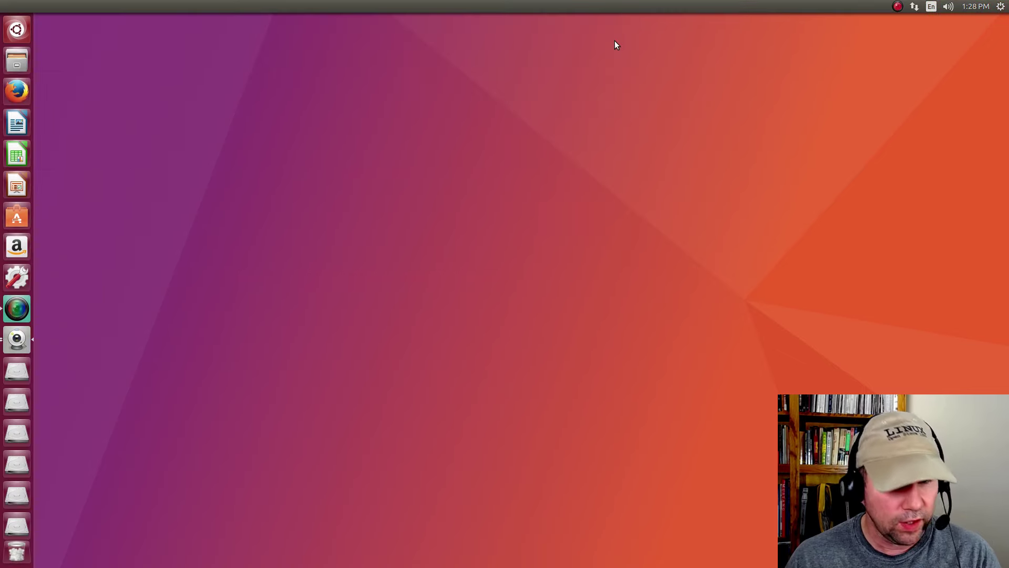
- Launch Writer maximized and search the HUD for 'save' without choosing a command
{"action": "left_click", "coordinate": [17, 122]}
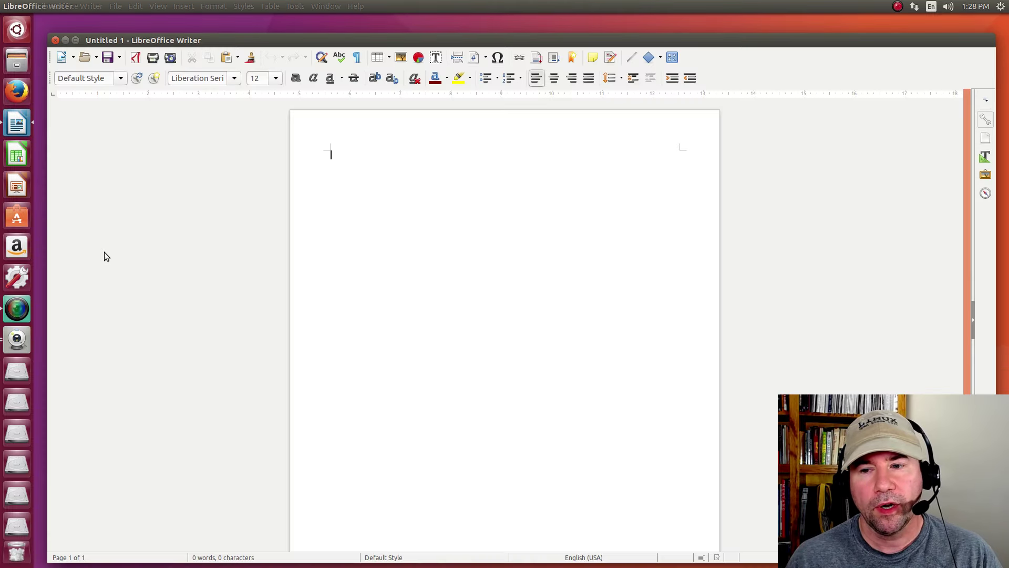
{"action": "double_click", "coordinate": [467, 41]}
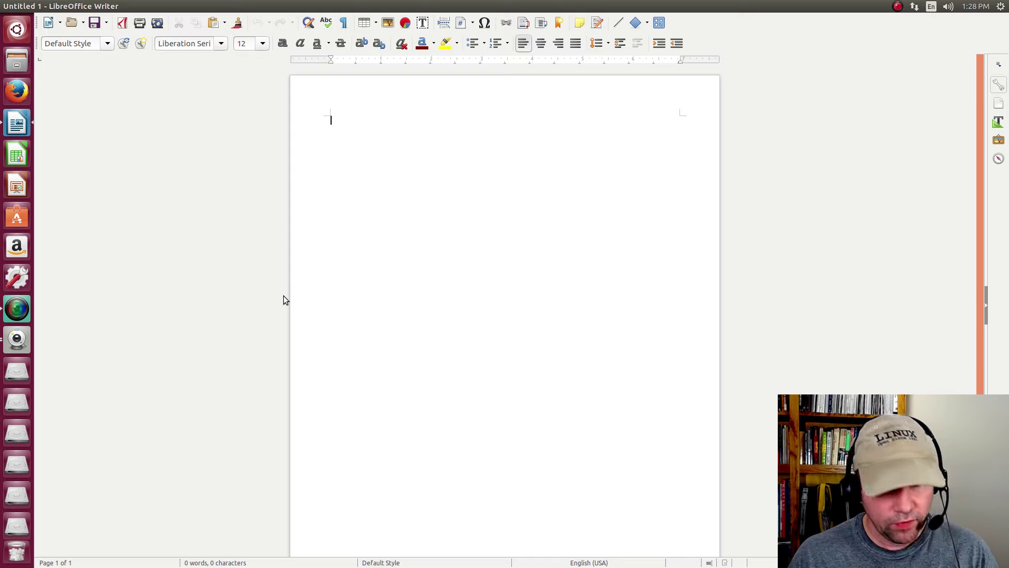
{"action": "key", "text": "alt"}
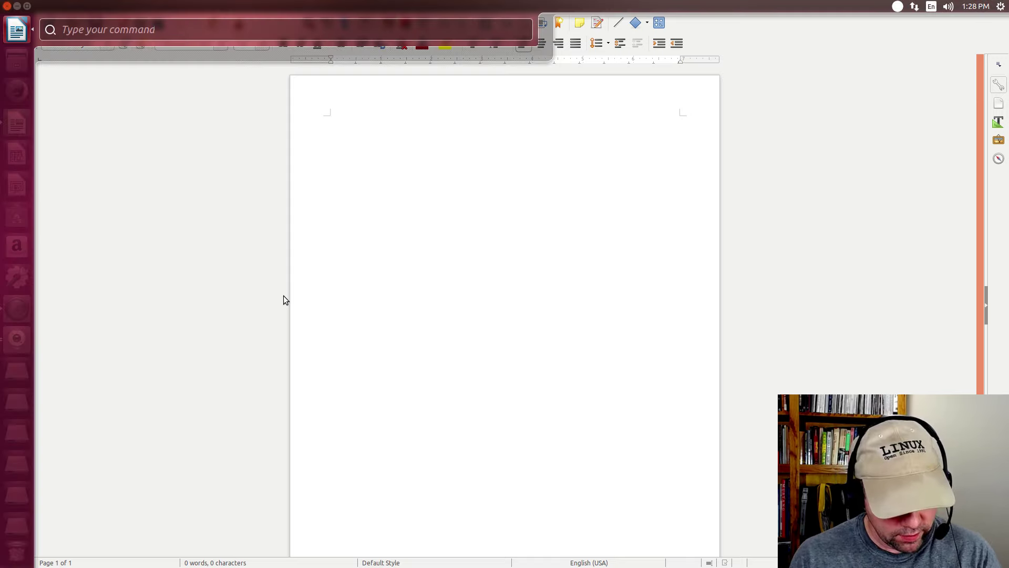
{"action": "type", "text": "save"}
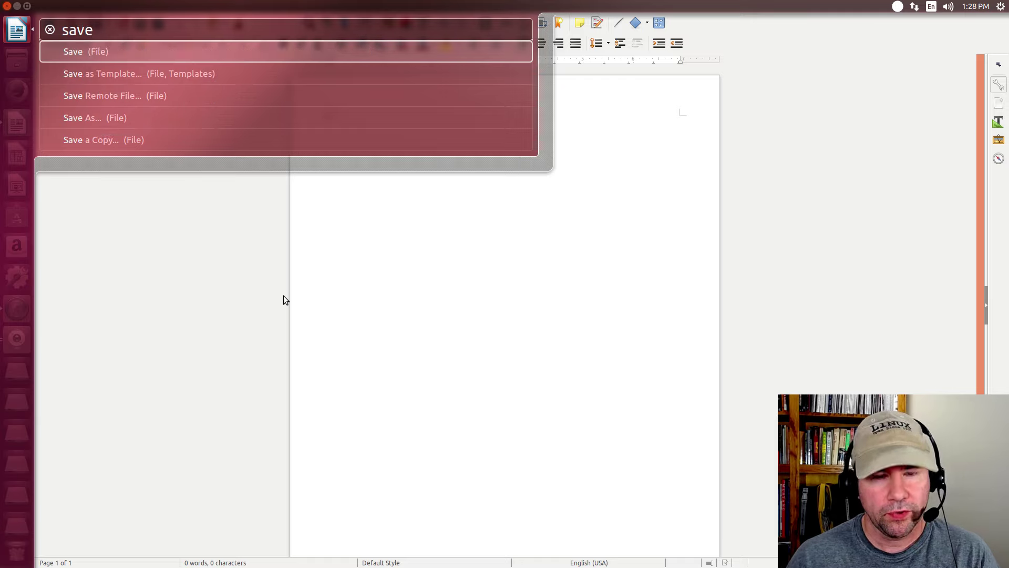
{"action": "key", "text": "BackSpace"}
{"action": "key", "text": "BackSpace"}
{"action": "key", "text": "BackSpace"}
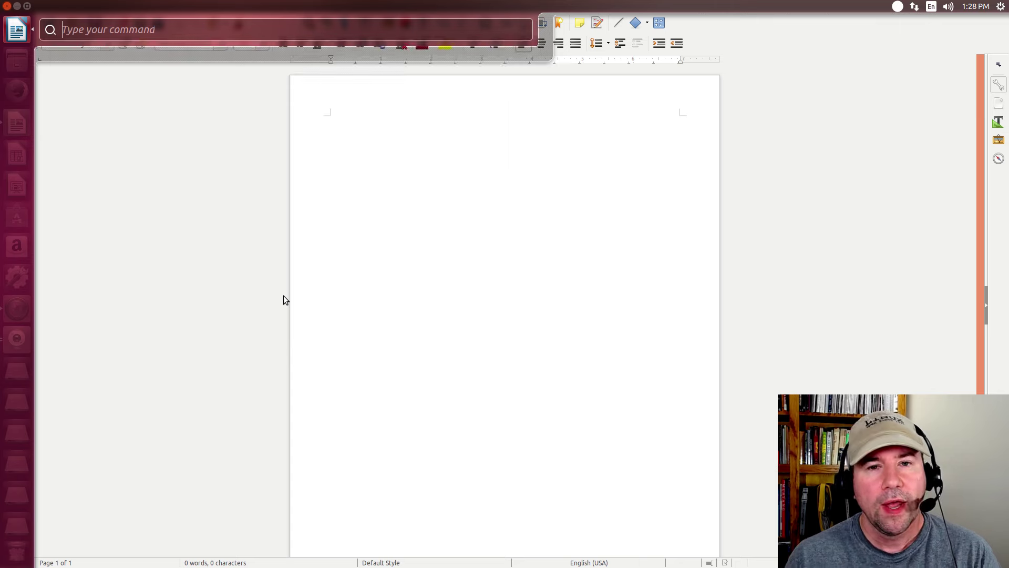
{"action": "key", "text": "Escape"}
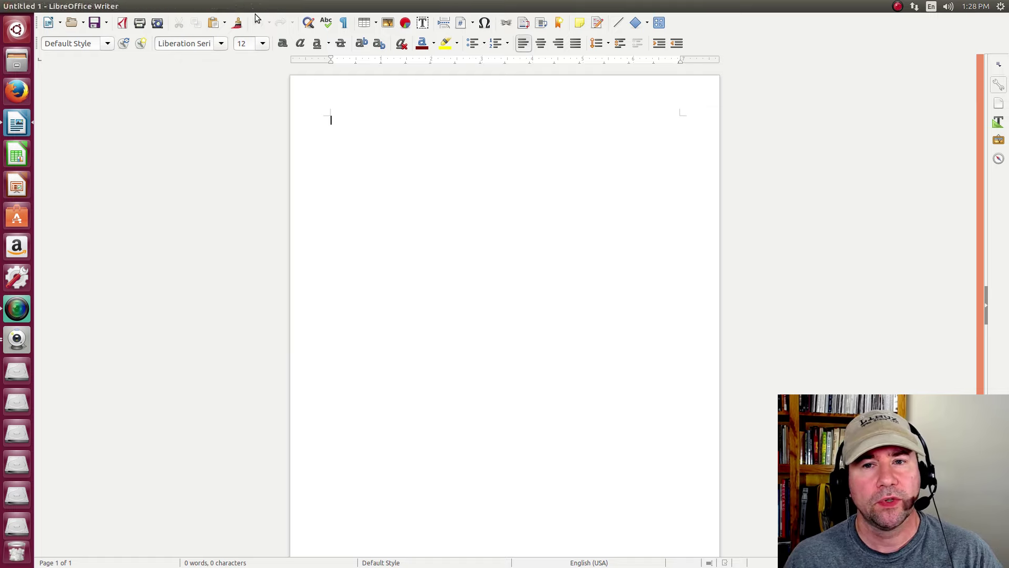
- Browse the Table menu in the global menu, then close the Writer window
{"action": "left_click", "coordinate": [270, 7]}
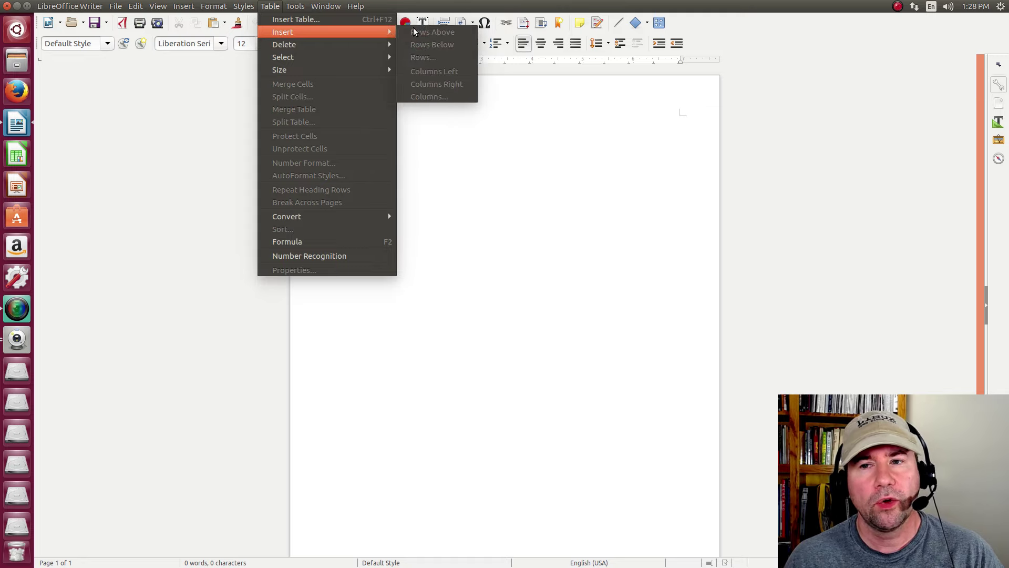
{"action": "left_click", "coordinate": [225, 126]}
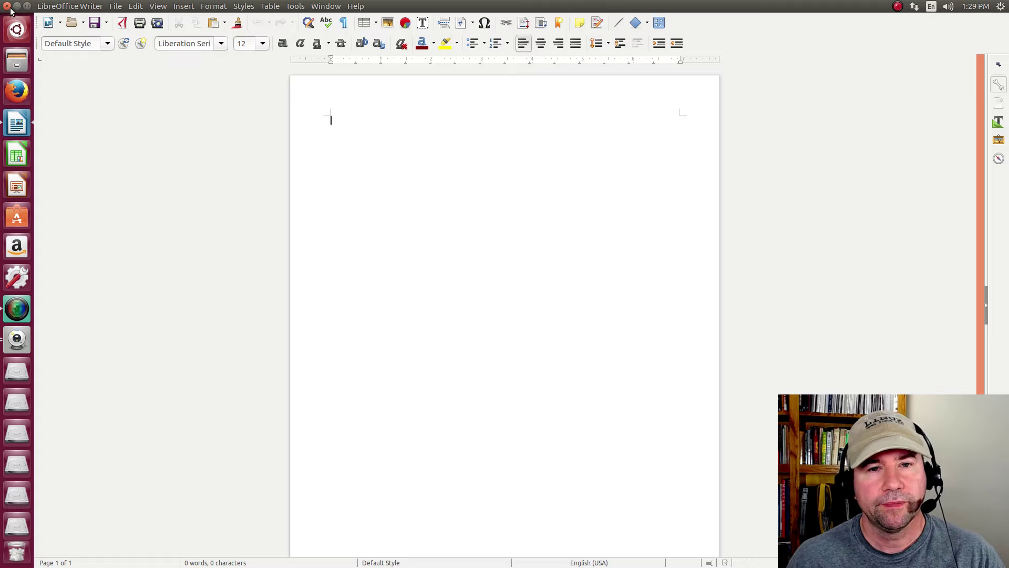
{"action": "left_click", "coordinate": [7, 6]}
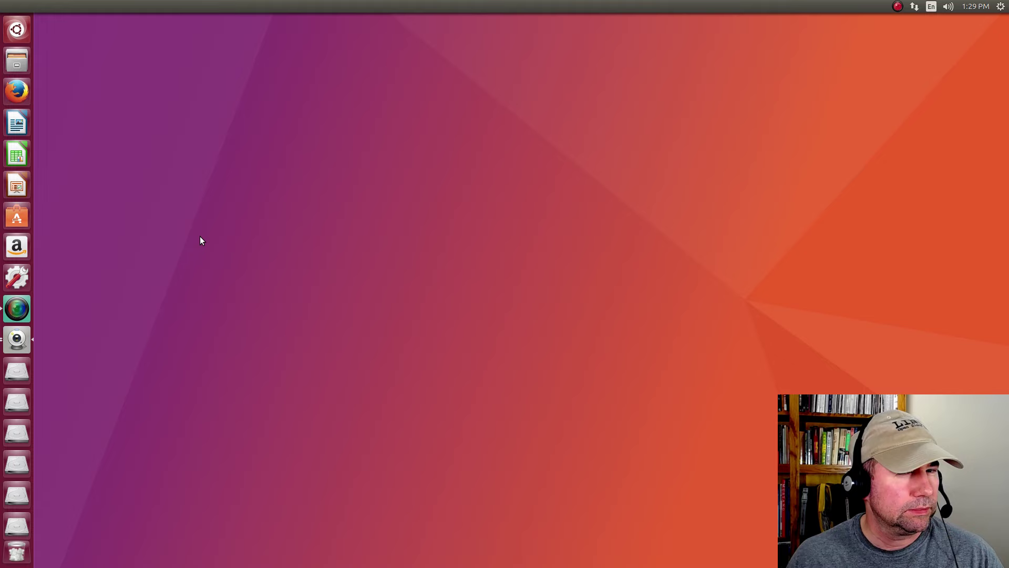
- Start a new full-screen LibreOffice Writer document with the Super+3 launcher shortcut
{"action": "key", "text": "super+3"}
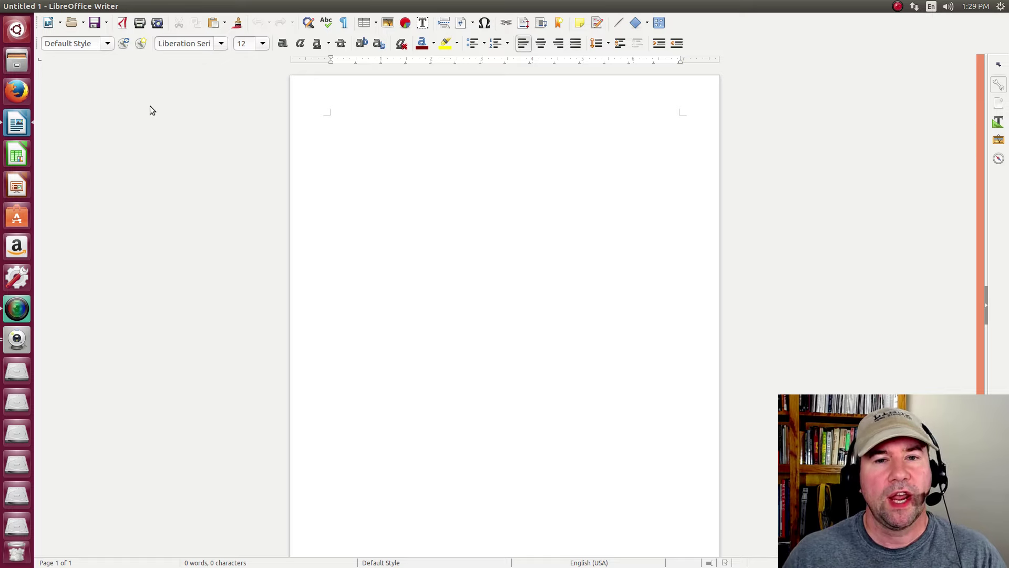
{"action": "left_click_drag", "start_coordinate": [698, 10], "coordinate": [646, 193]}
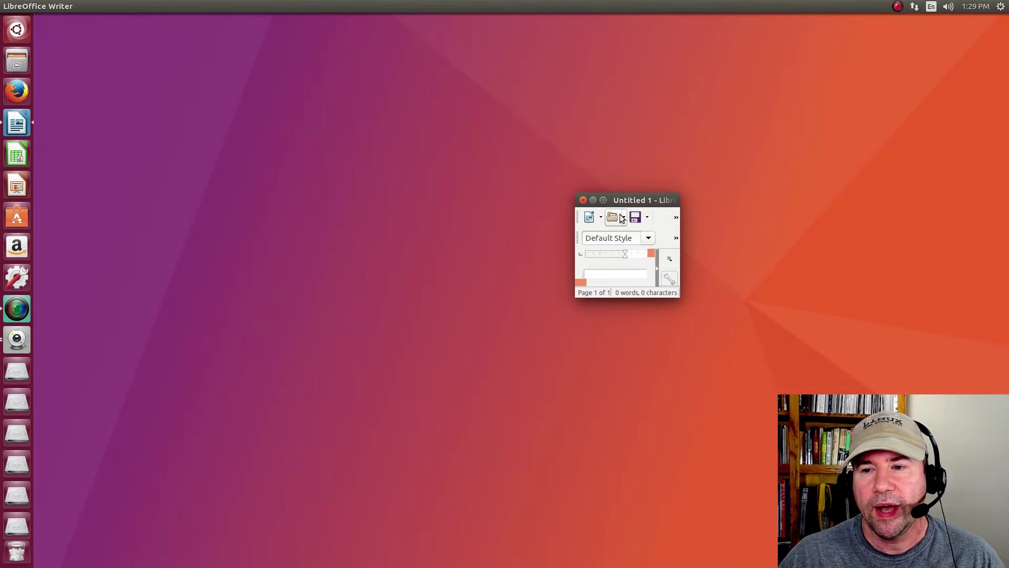
{"action": "double_click", "coordinate": [604, 199]}
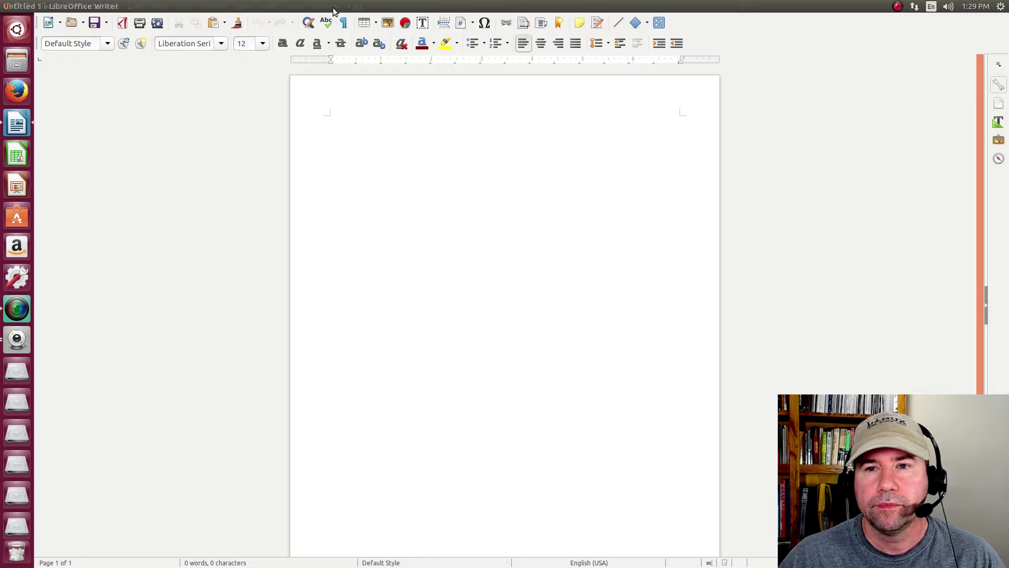
{"action": "left_click_drag", "start_coordinate": [536, 6], "coordinate": [521, 105]}
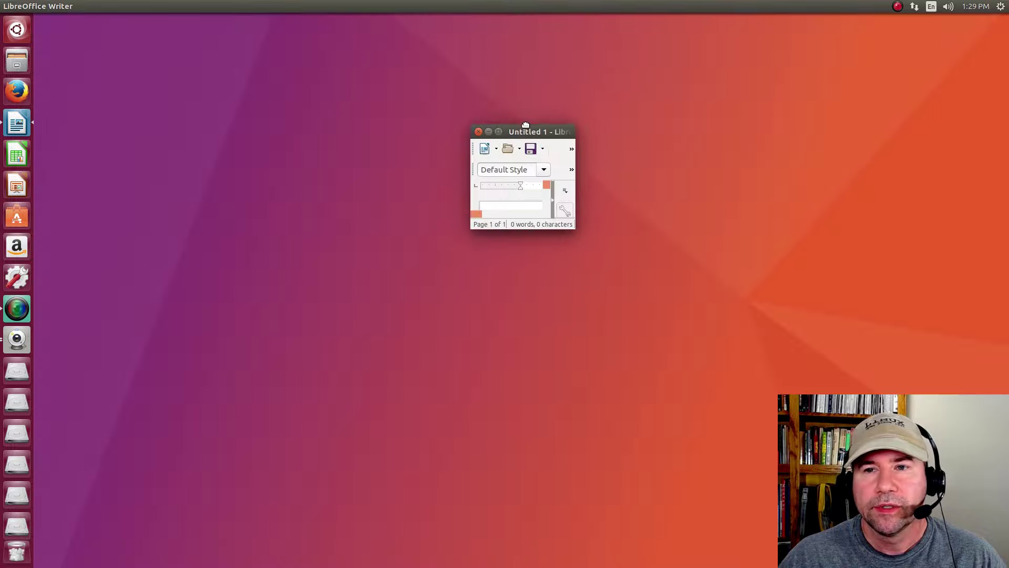
{"action": "left_click", "coordinate": [493, 111]}
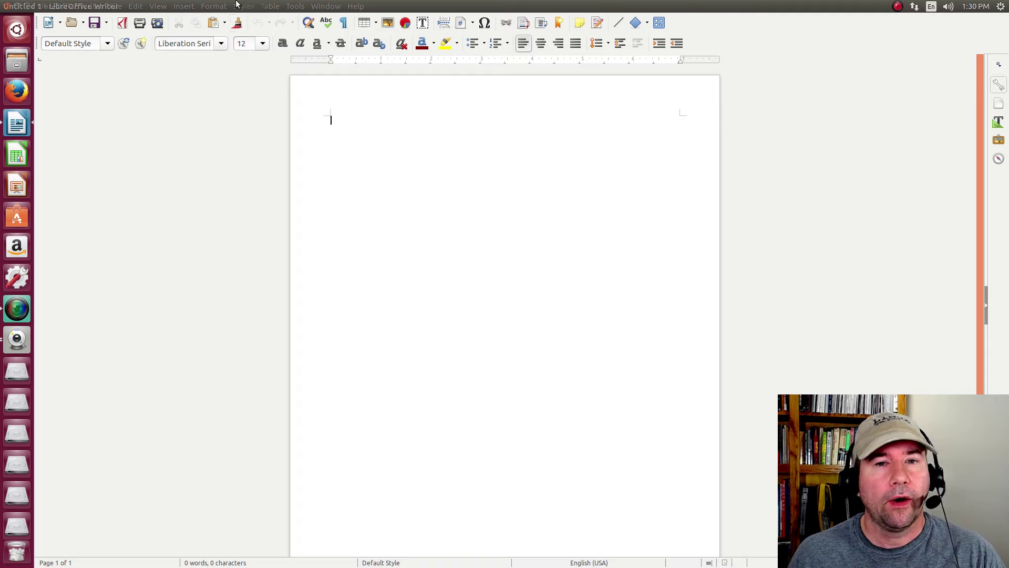
{"action": "mouse_move", "coordinate": [82, 7]}
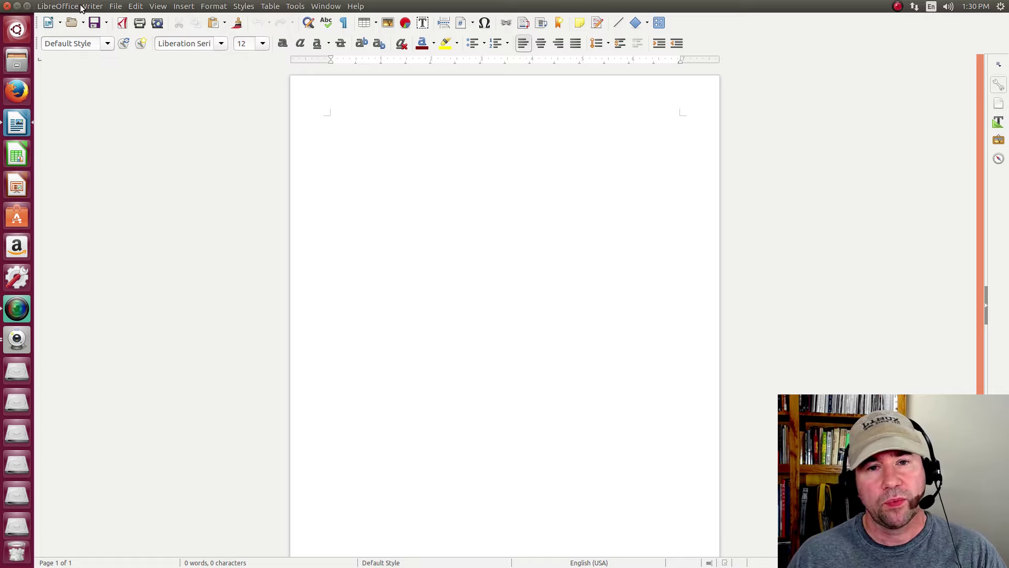
- Quit LibreOffice Writer with the panel's top-left close button
{"action": "left_click", "coordinate": [8, 7]}
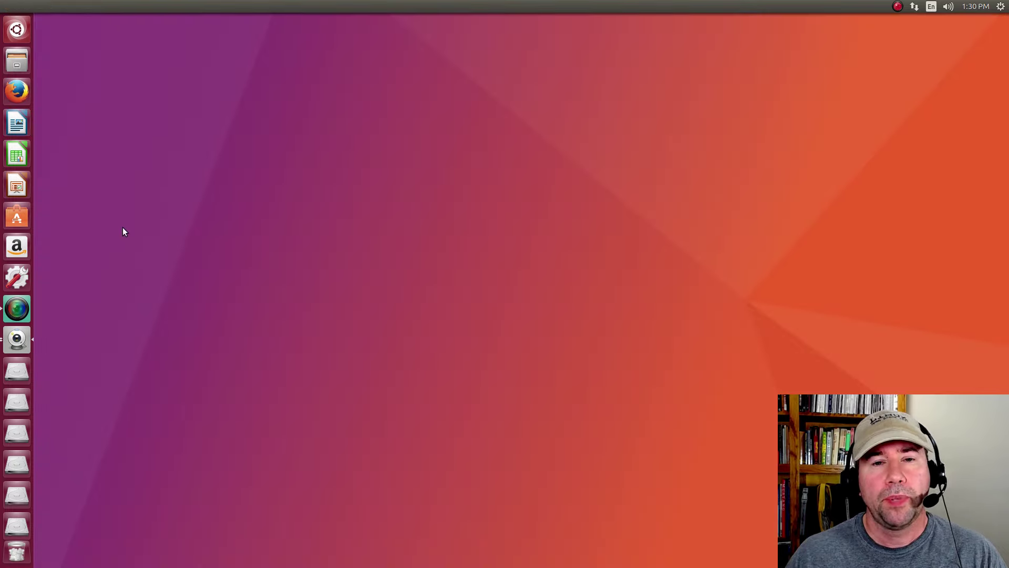